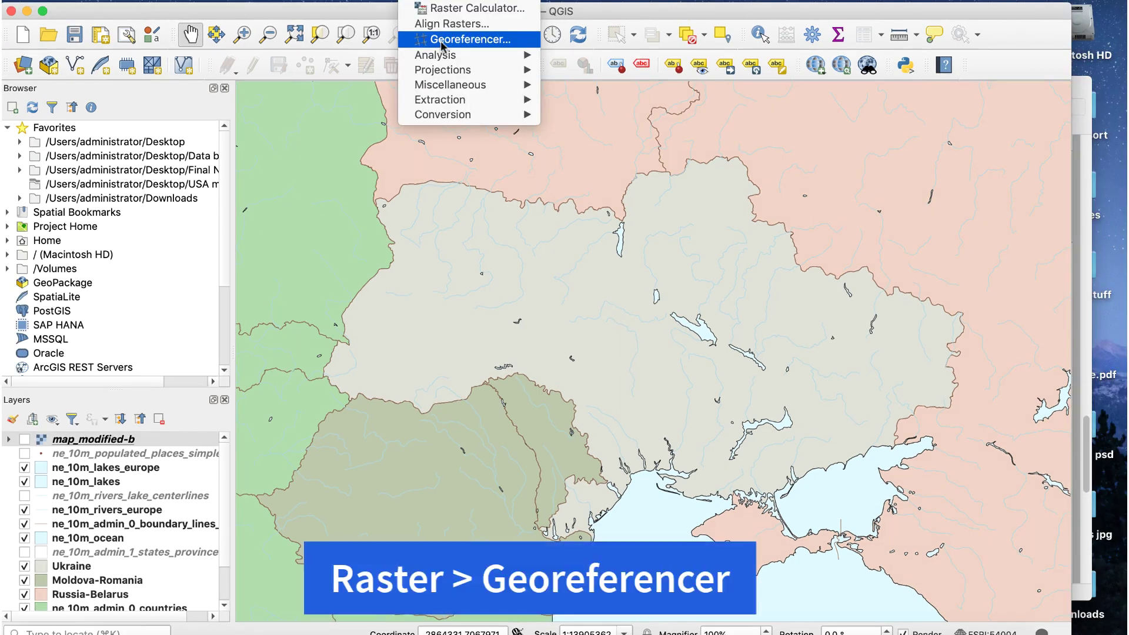
Open map.jpg from the Desktop in the Georeferencer.
{"action": "left_click", "coordinate": [446, 39]}
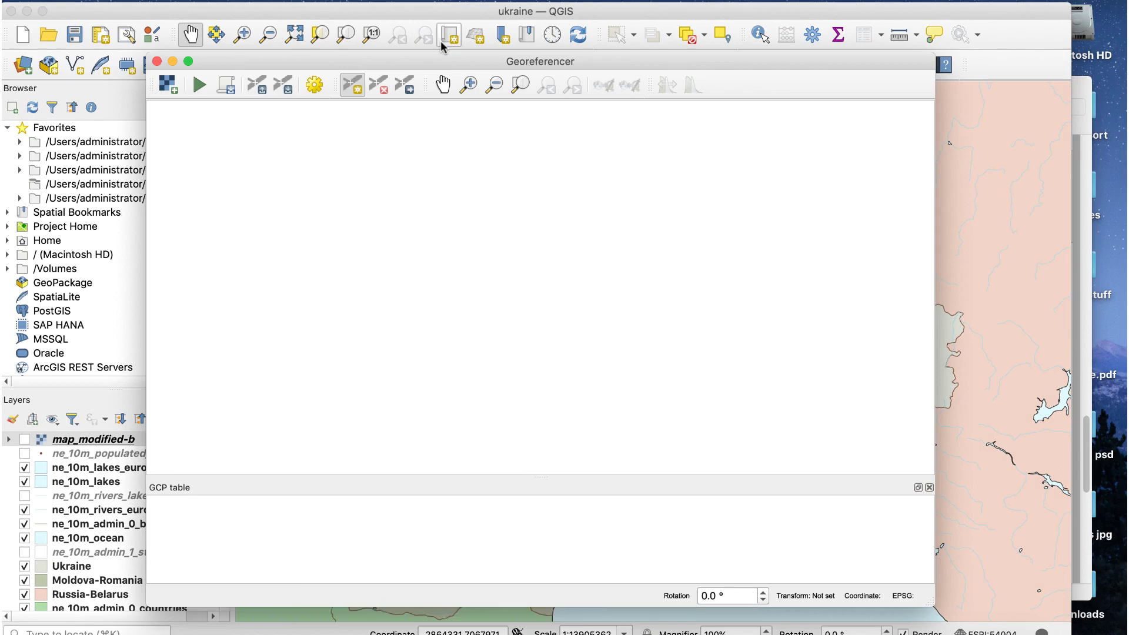
{"action": "left_click", "coordinate": [165, 86]}
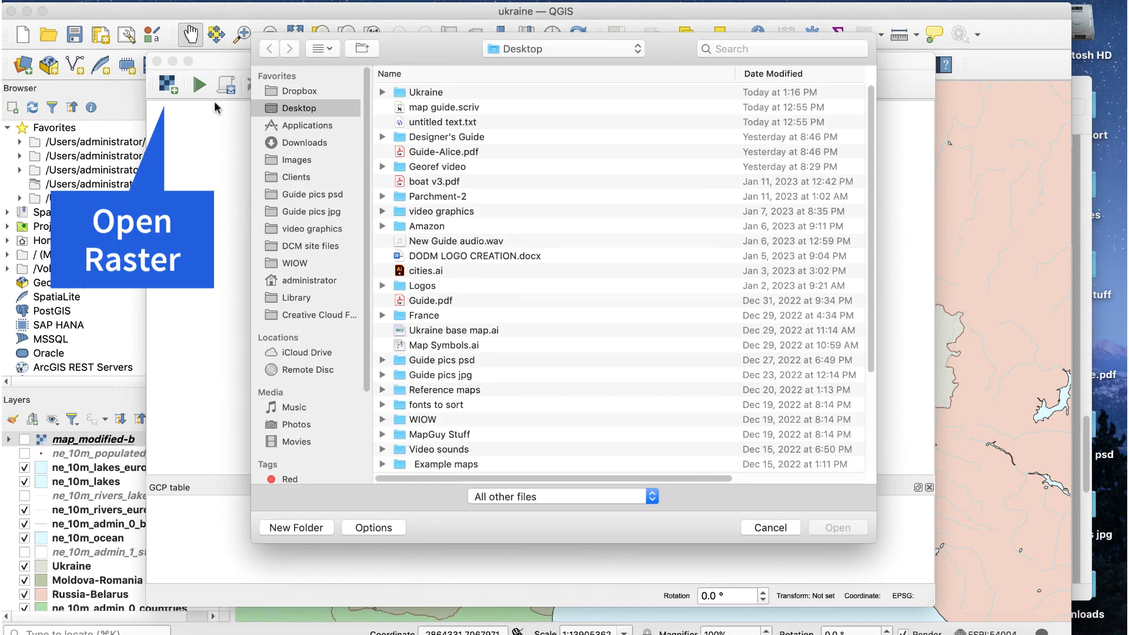
{"action": "scroll", "coordinate": [447, 418], "scroll_direction": "down", "scroll_amount": 5}
{"action": "double_click", "coordinate": [443, 405]}
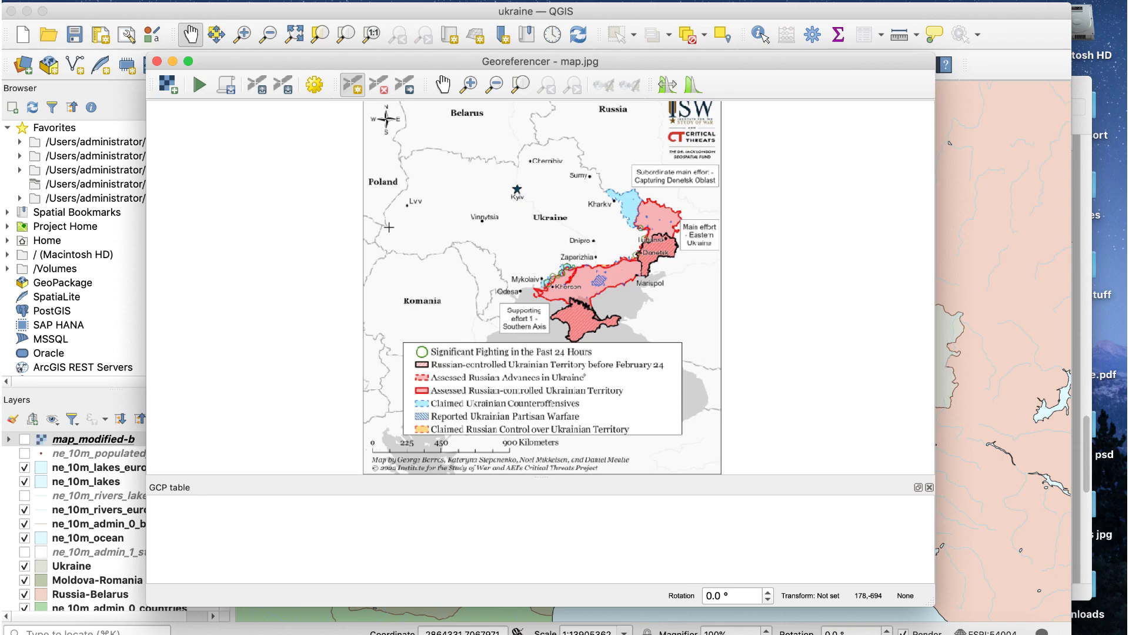
Add control point 0 near Lviv, matched to the same western-border spot on the base map.
{"action": "left_click", "coordinate": [389, 227]}
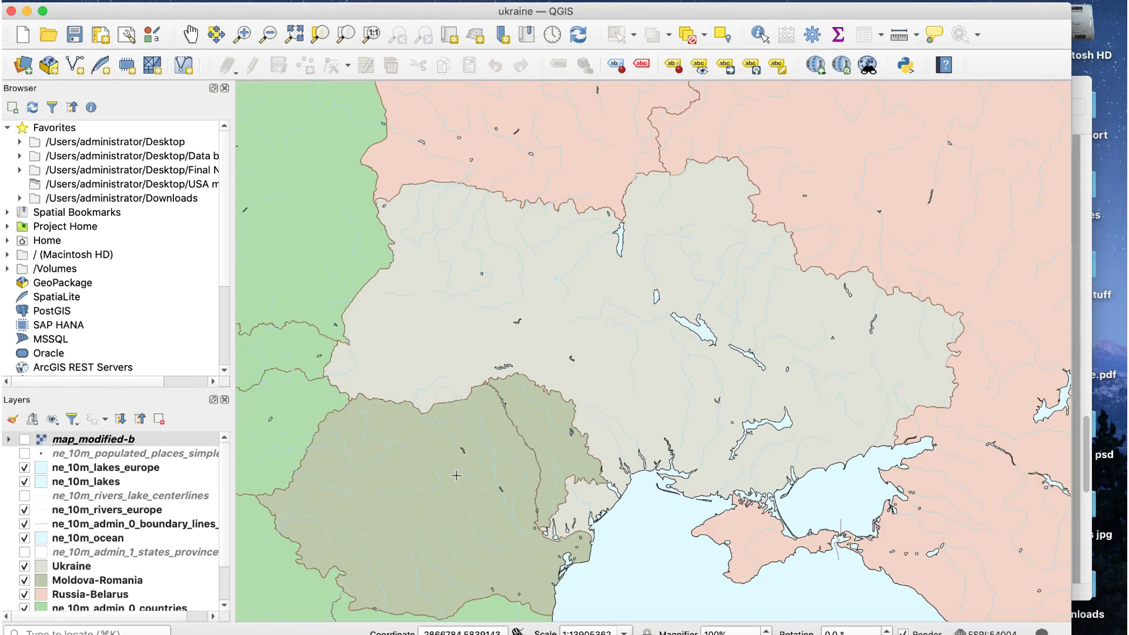
{"action": "left_click", "coordinate": [348, 345]}
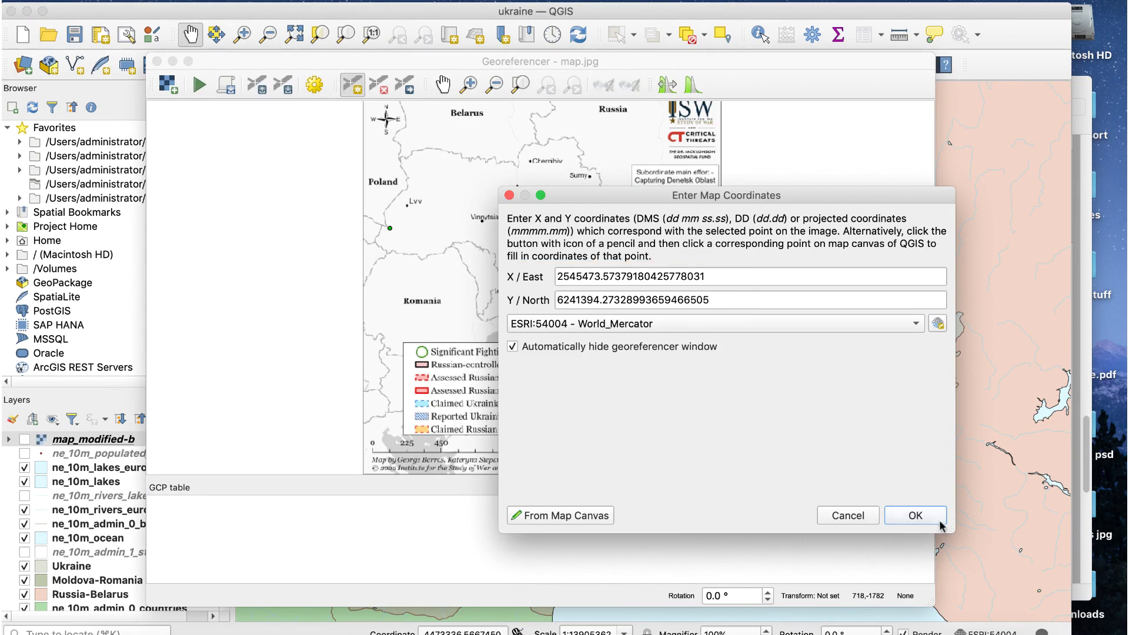
{"action": "left_click", "coordinate": [920, 516]}
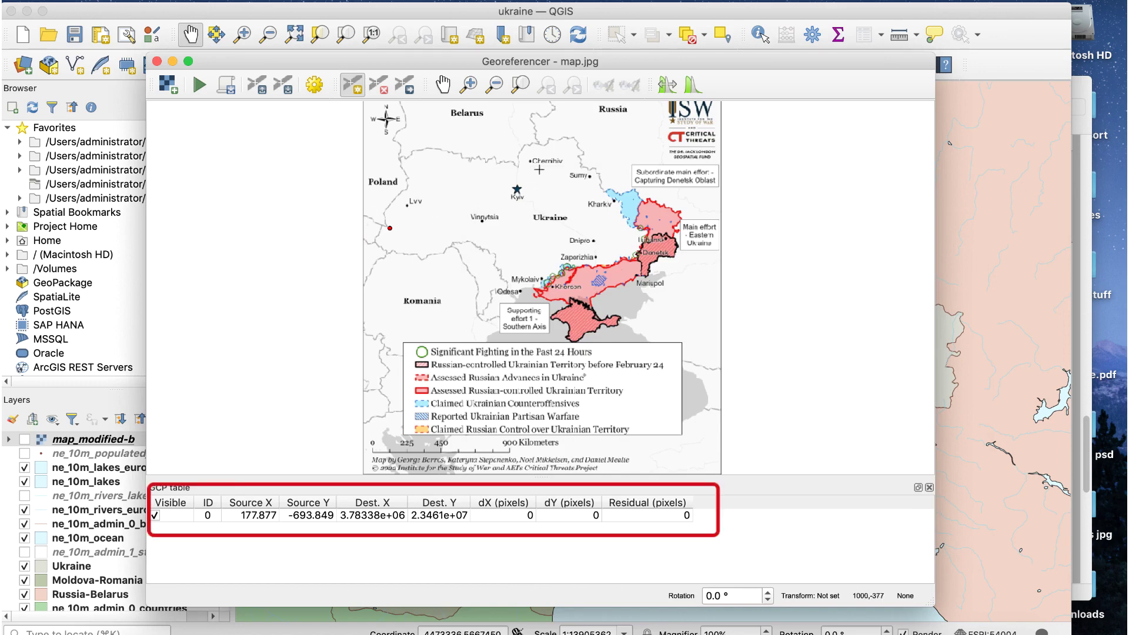
Add control points 1 and 2 on the northwestern and northern borders, matched from the base map.
{"action": "left_click", "coordinate": [401, 160]}
{"action": "left_click", "coordinate": [575, 514]}
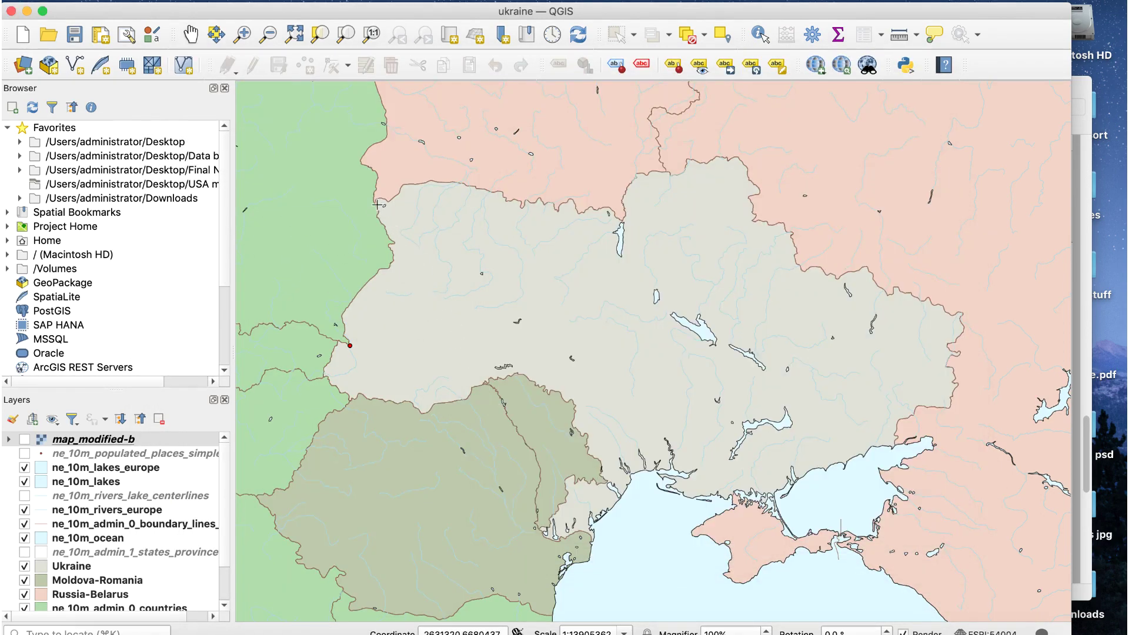
{"action": "left_click", "coordinate": [382, 207]}
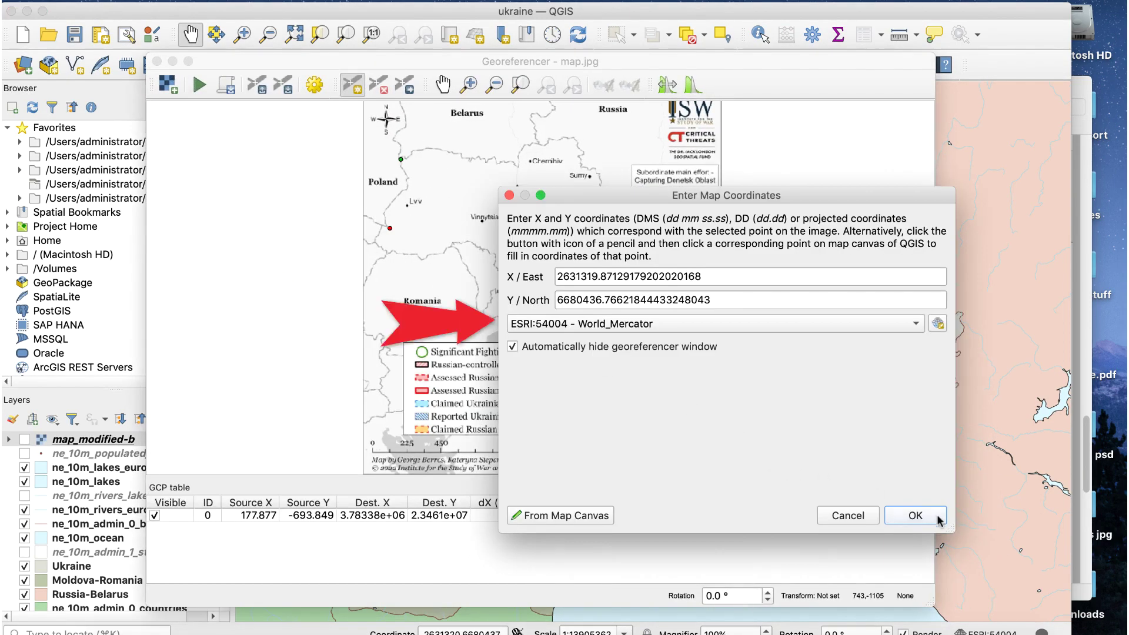
{"action": "left_click", "coordinate": [938, 519]}
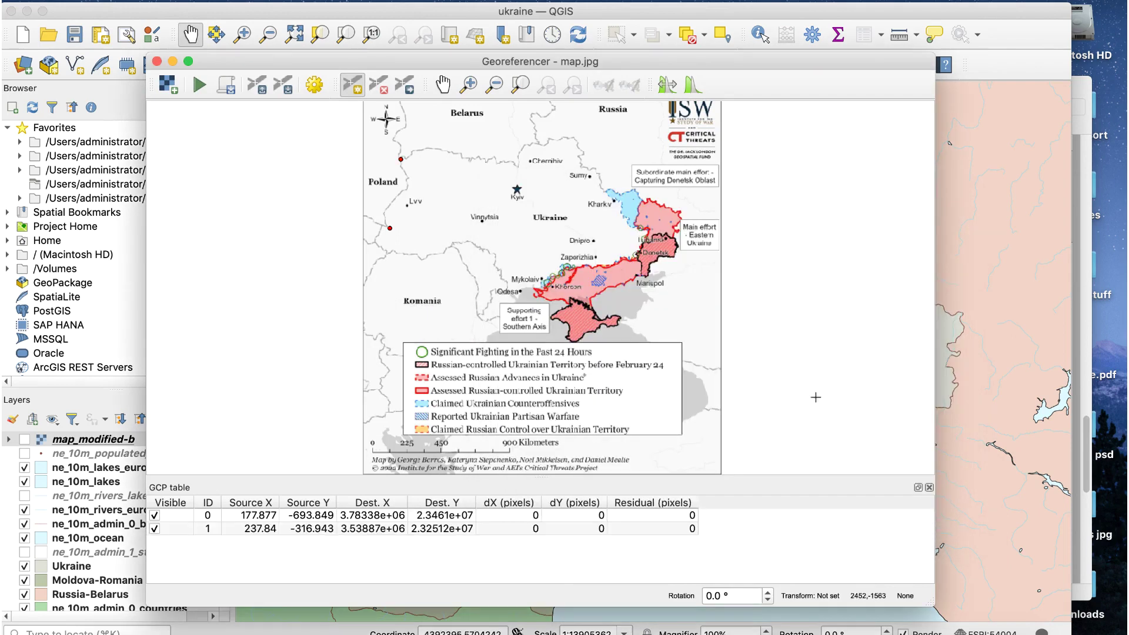
{"action": "left_click", "coordinate": [537, 144]}
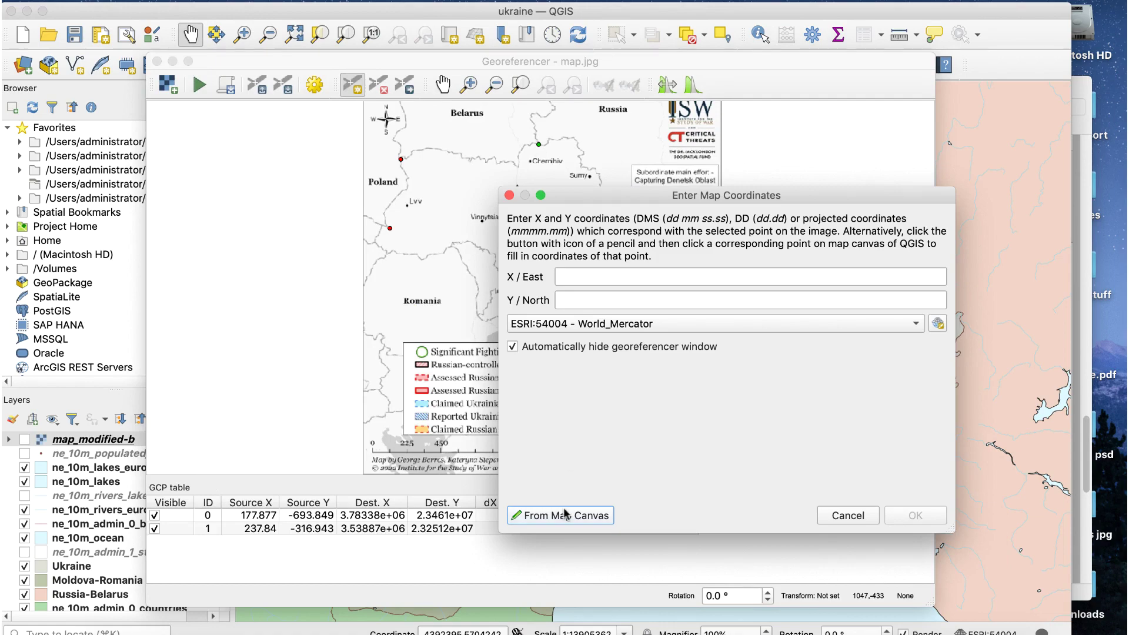
{"action": "left_click", "coordinate": [563, 515]}
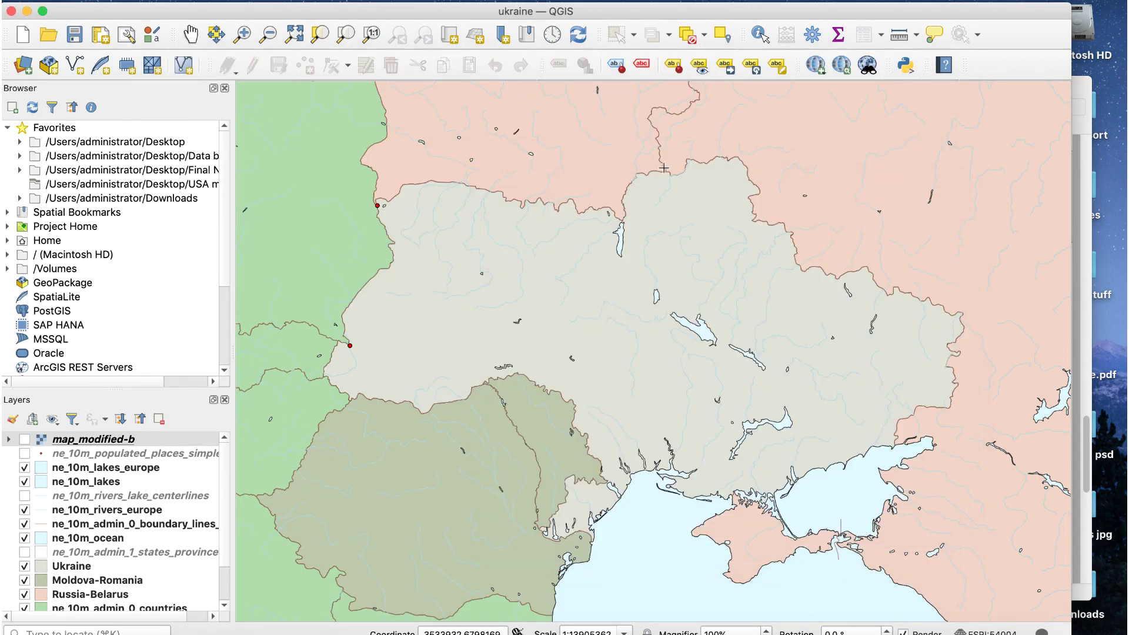
{"action": "left_click", "coordinate": [666, 171]}
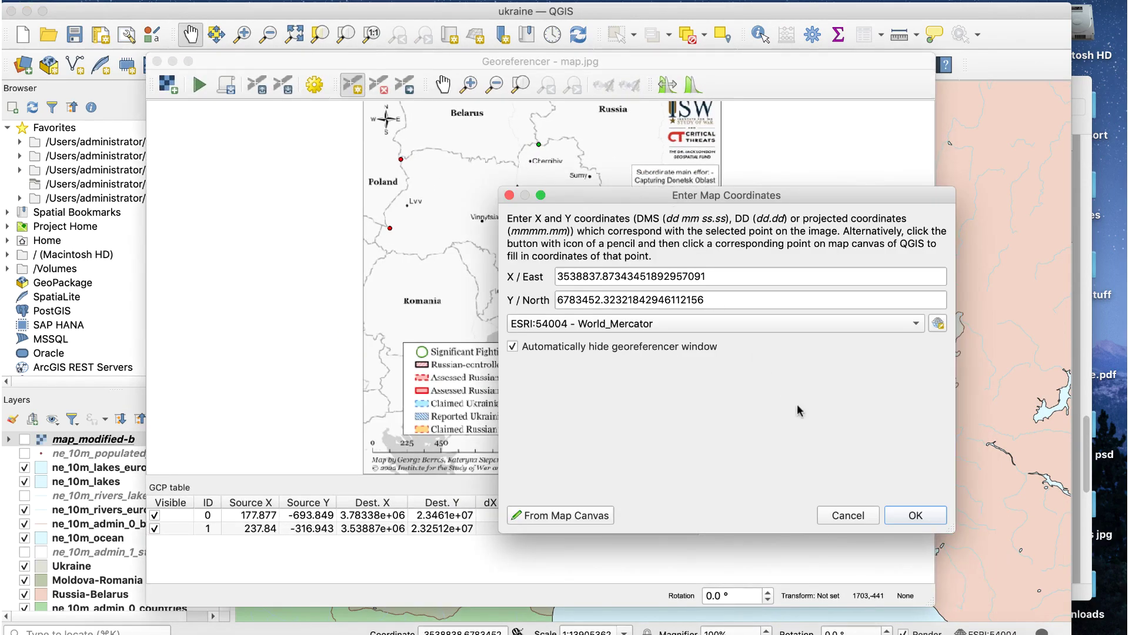
{"action": "left_click", "coordinate": [915, 516]}
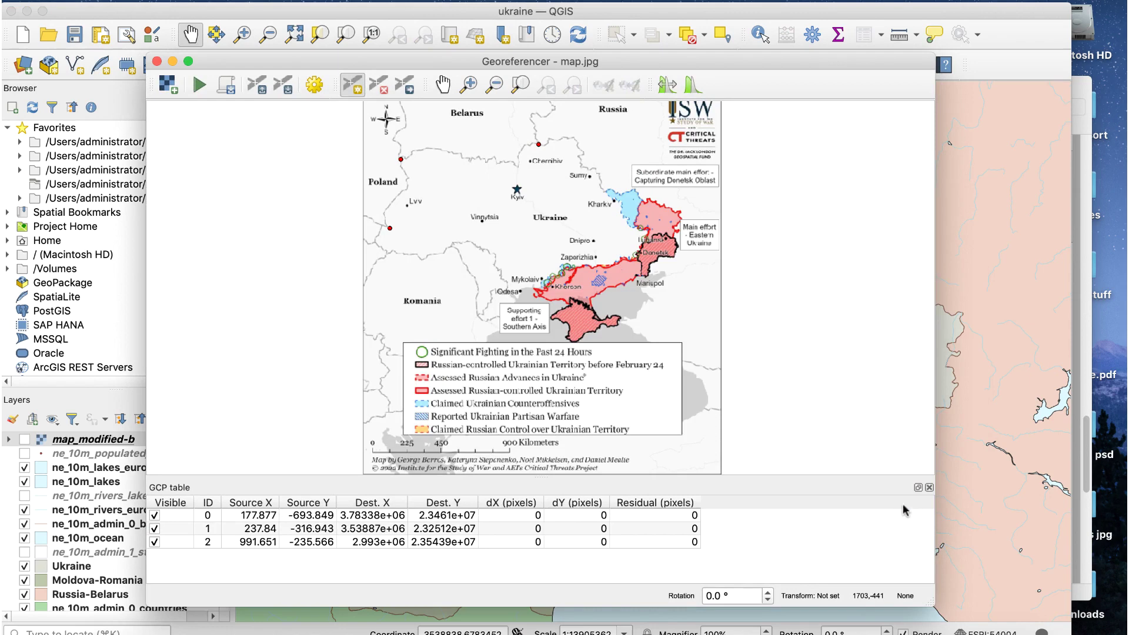
Add control points 3, 4 and 5 in the east and south, matched from the base map.
{"action": "left_click", "coordinate": [681, 210]}
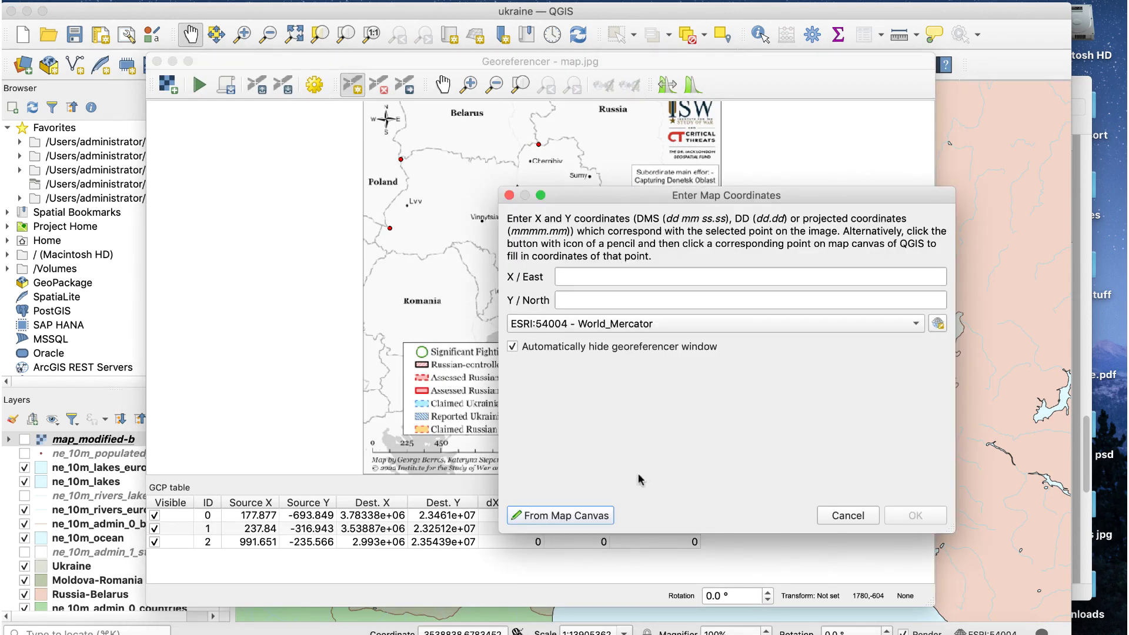
{"action": "left_click", "coordinate": [593, 516]}
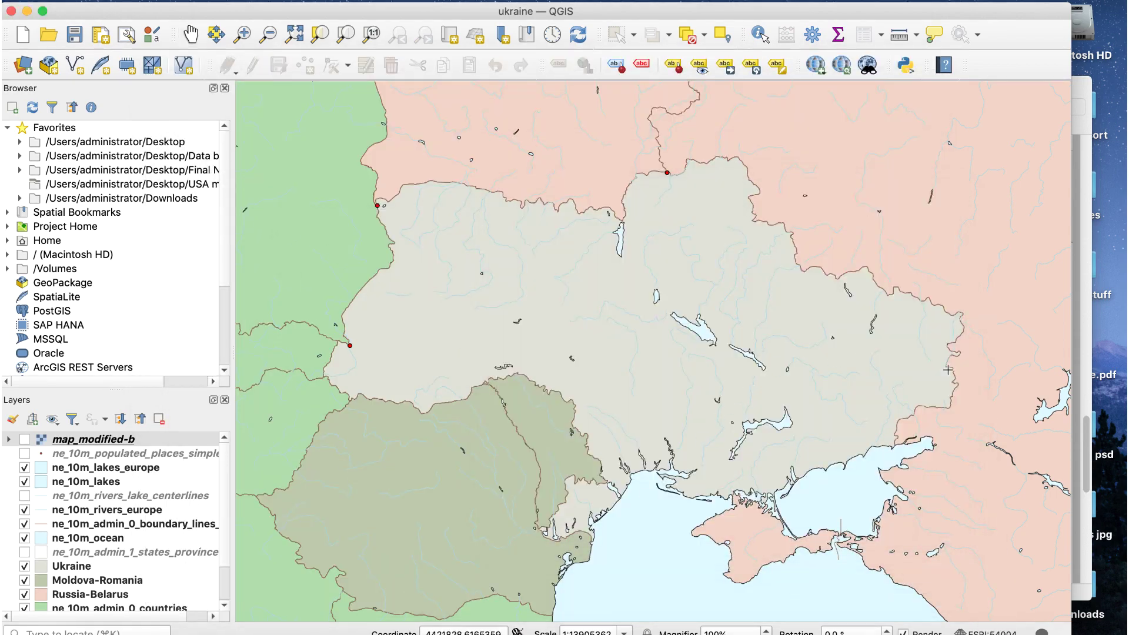
{"action": "left_click", "coordinate": [963, 312]}
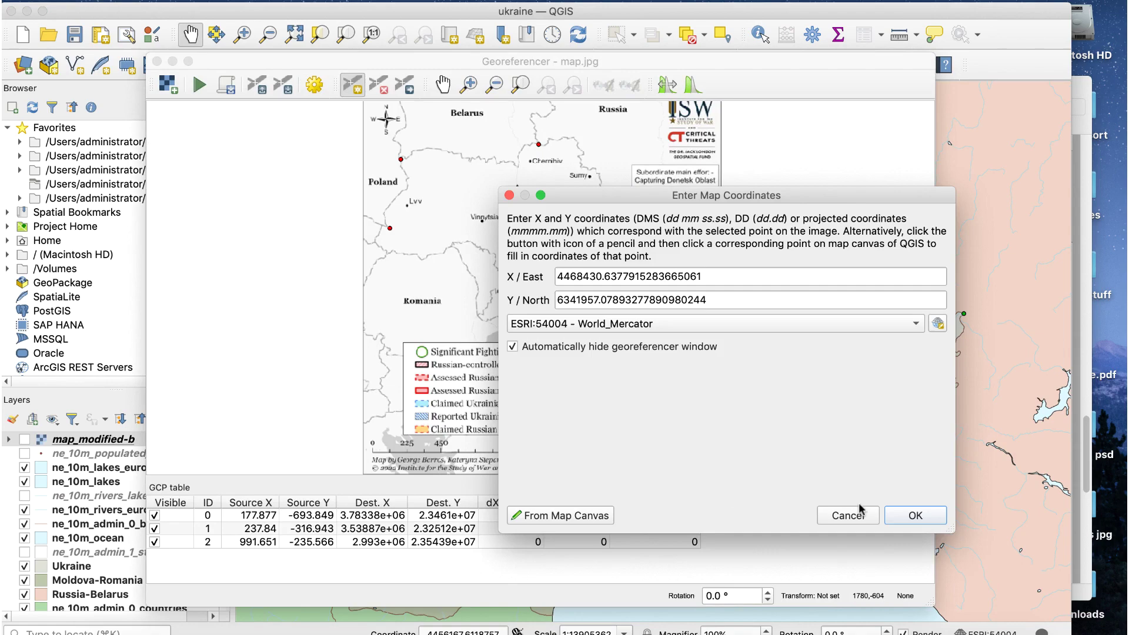
{"action": "left_click", "coordinate": [916, 515]}
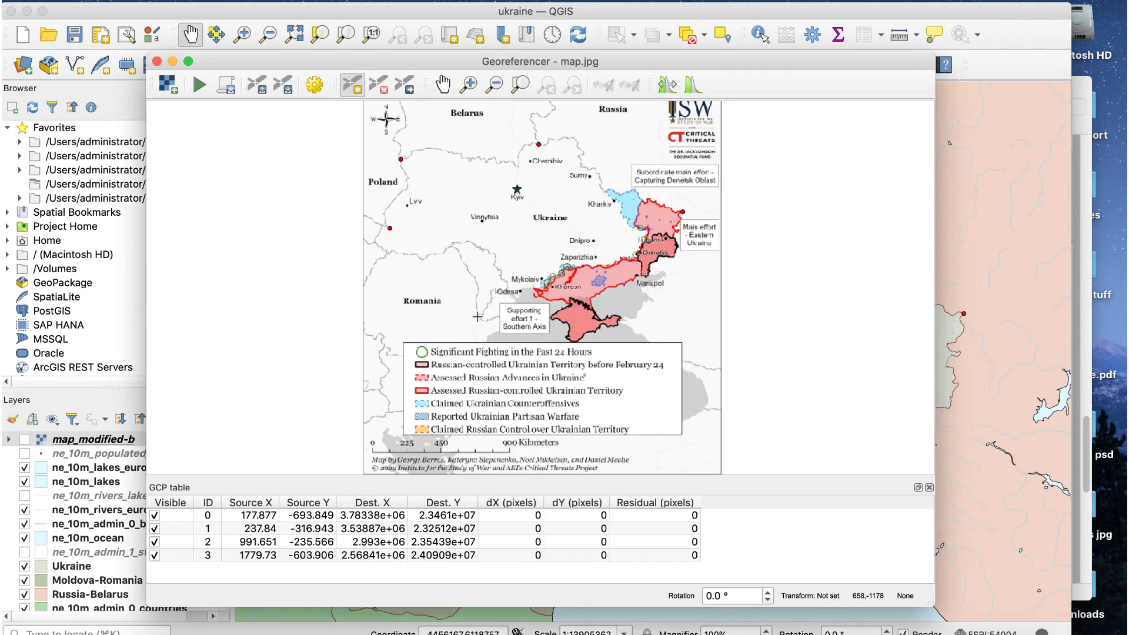
{"action": "left_click", "coordinate": [477, 315]}
{"action": "left_click", "coordinate": [538, 514]}
{"action": "left_click", "coordinate": [538, 527]}
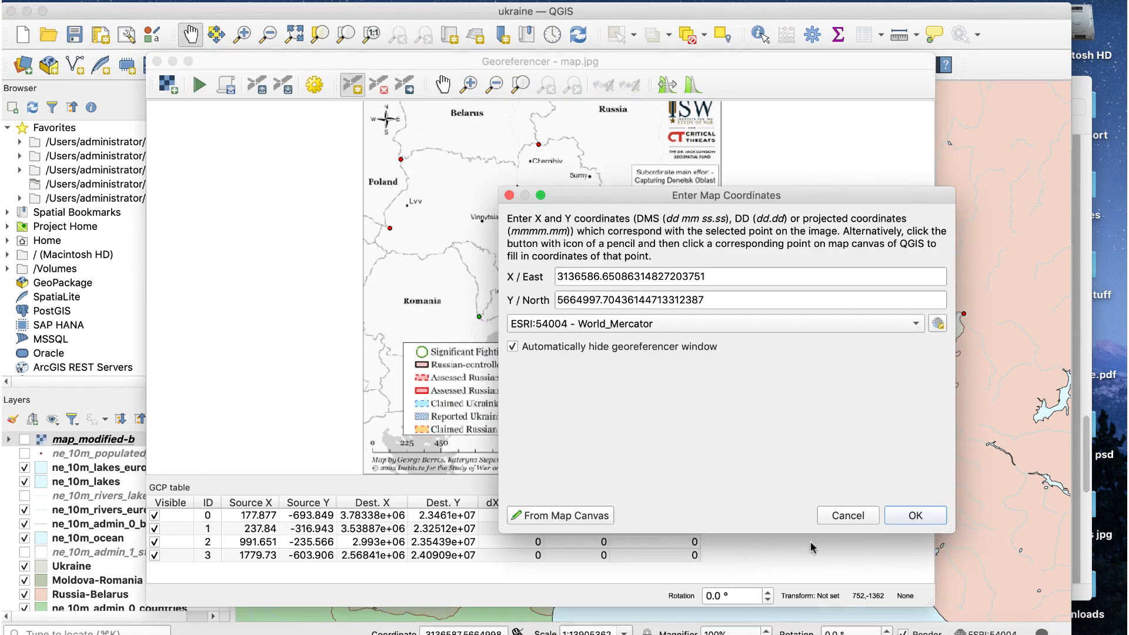
{"action": "left_click", "coordinate": [916, 514]}
{"action": "left_click", "coordinate": [625, 318]}
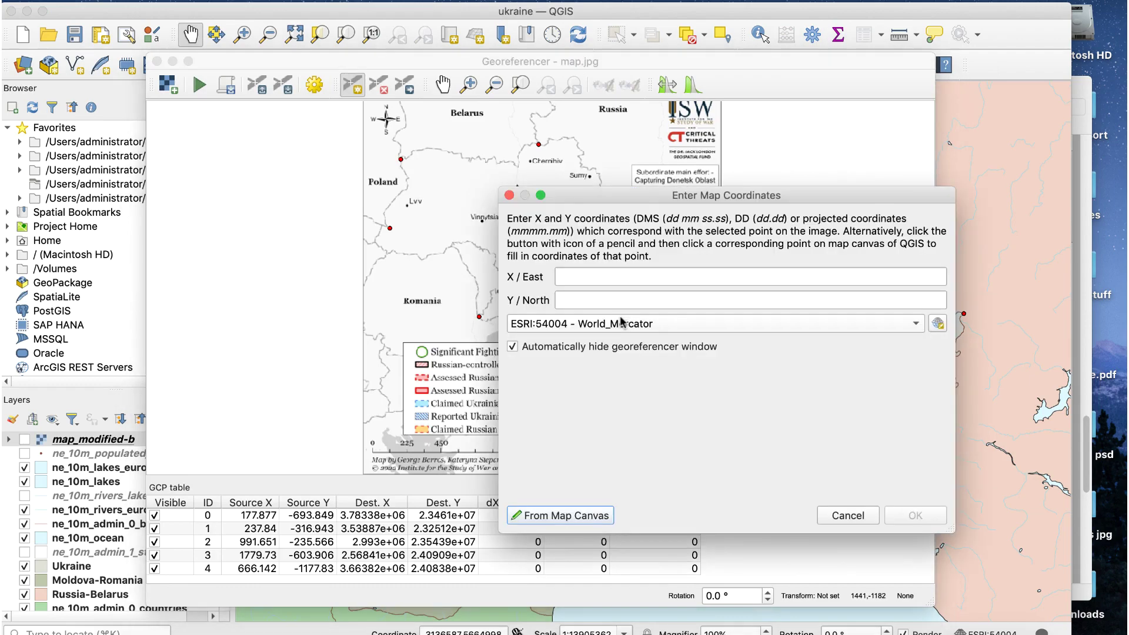
{"action": "left_click", "coordinate": [563, 515]}
{"action": "left_click", "coordinate": [840, 537]}
{"action": "left_click", "coordinate": [914, 515]}
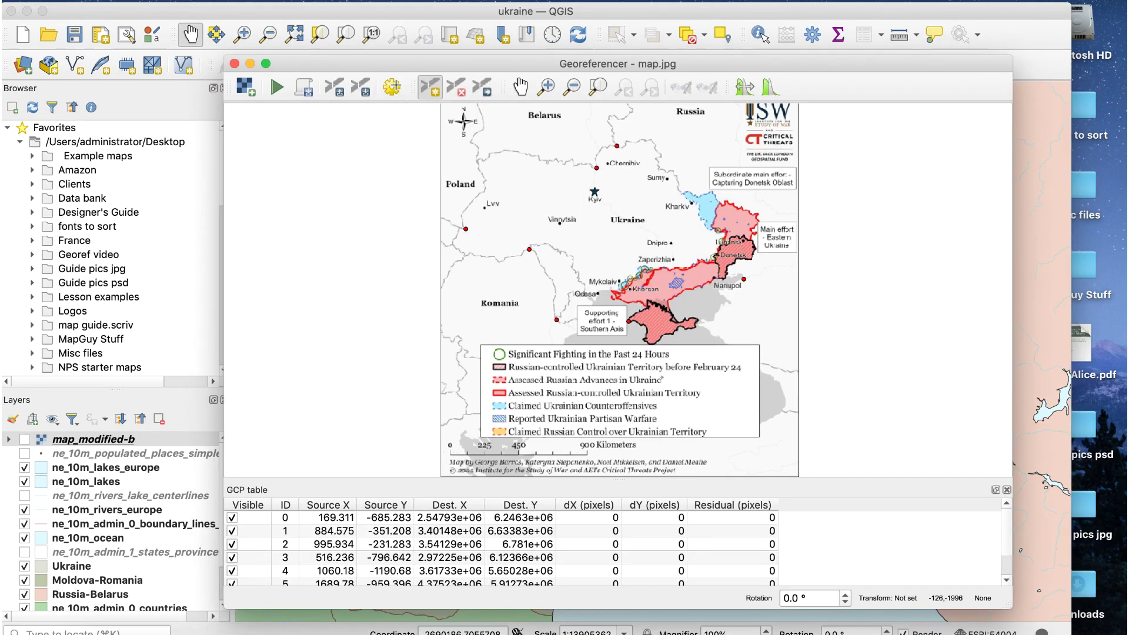
Set Polynomial 1 transformation to World_Mercator (ESRI:54004), output final.tif, loaded into QGIS when done.
{"action": "left_click", "coordinate": [393, 87]}
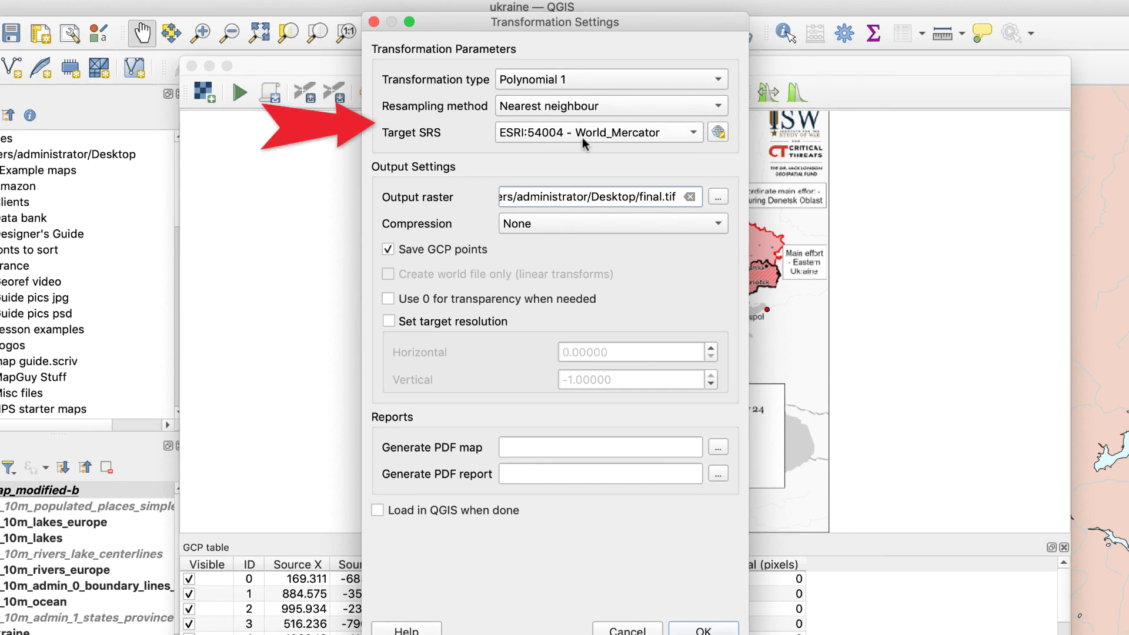
{"action": "left_click", "coordinate": [588, 134]}
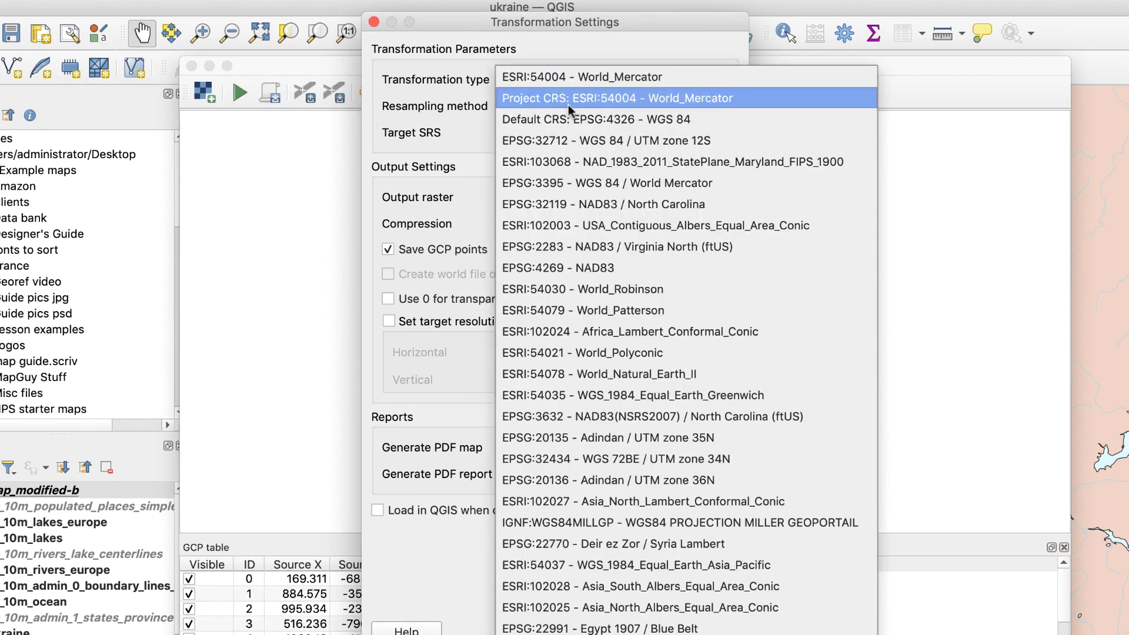
{"action": "left_click", "coordinate": [568, 104]}
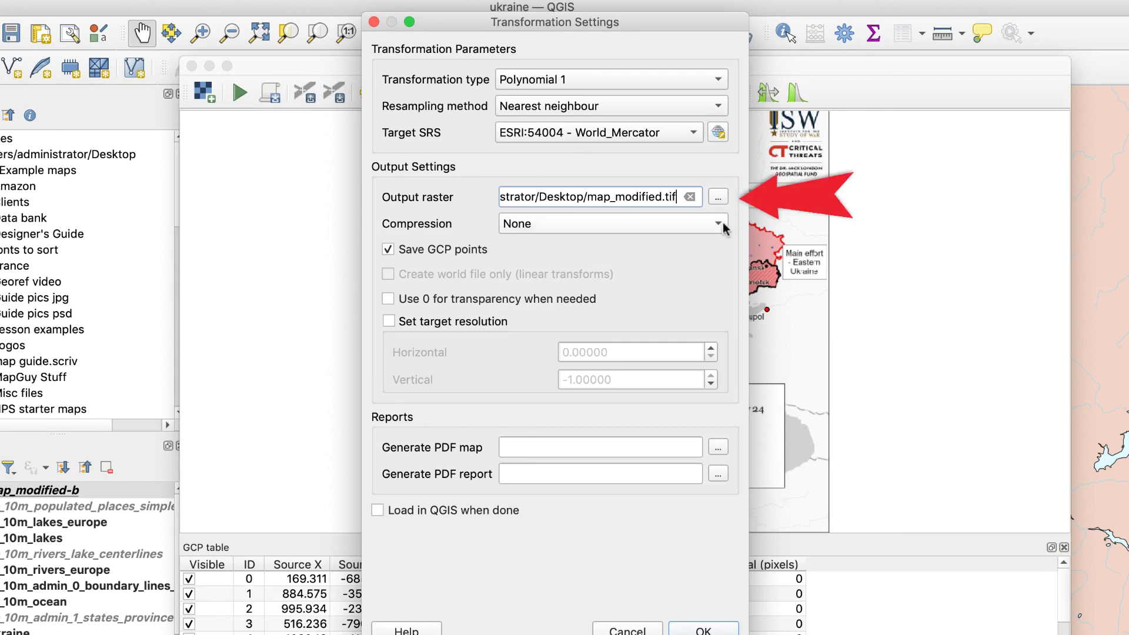
{"action": "left_click", "coordinate": [690, 197]}
{"action": "left_click", "coordinate": [718, 197]}
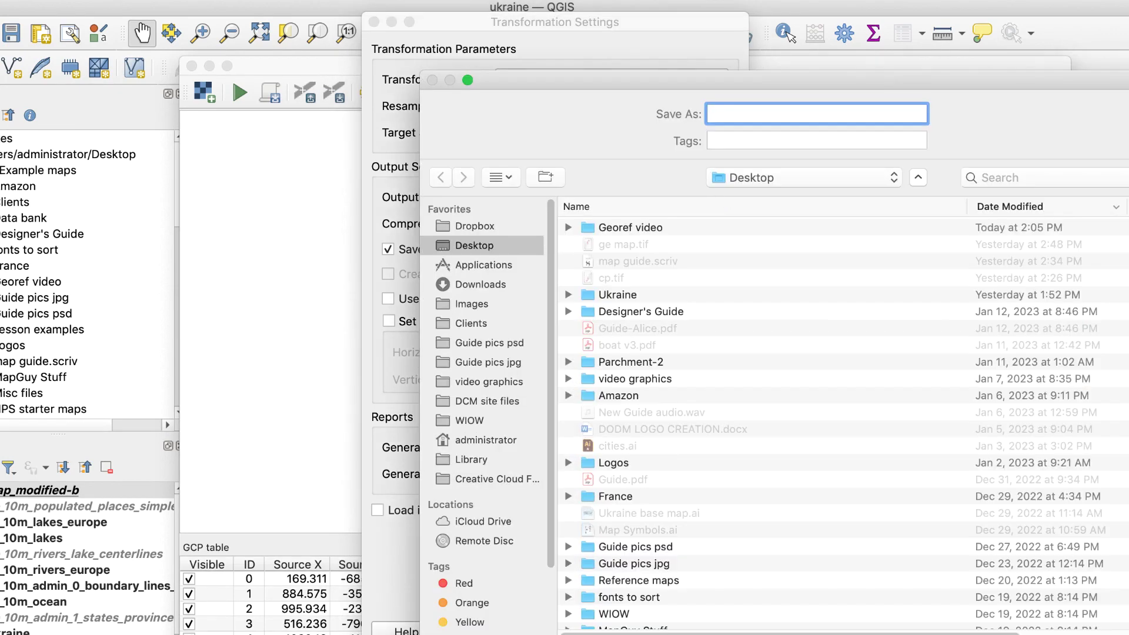
{"action": "type", "text": "final"}
{"action": "key", "text": "Return"}
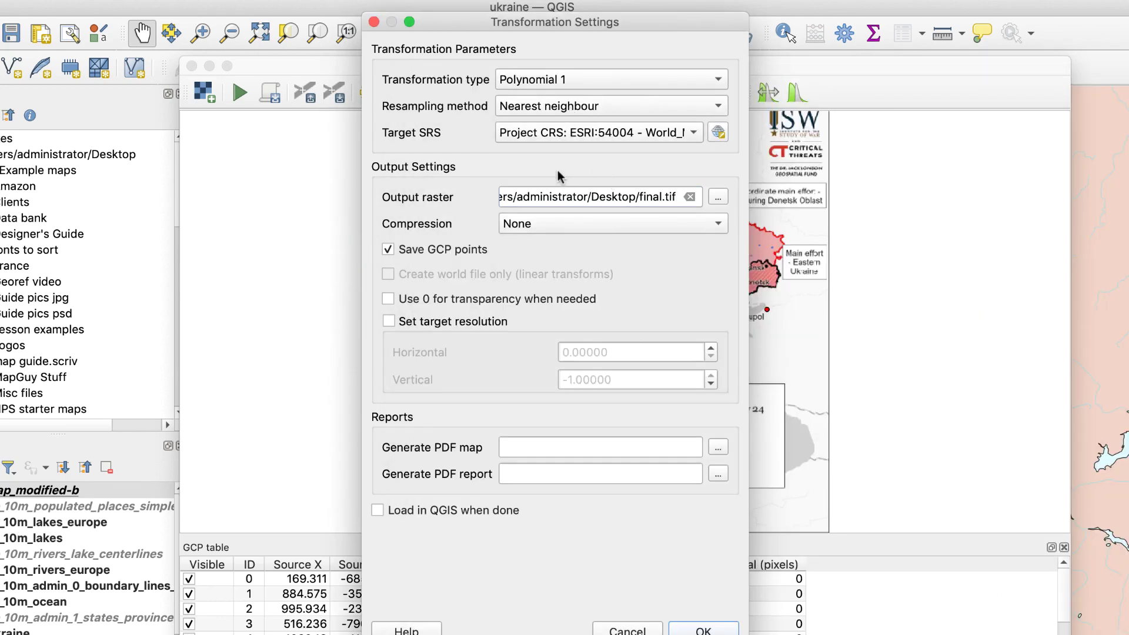
{"action": "left_click", "coordinate": [378, 511]}
{"action": "left_click", "coordinate": [701, 630]}
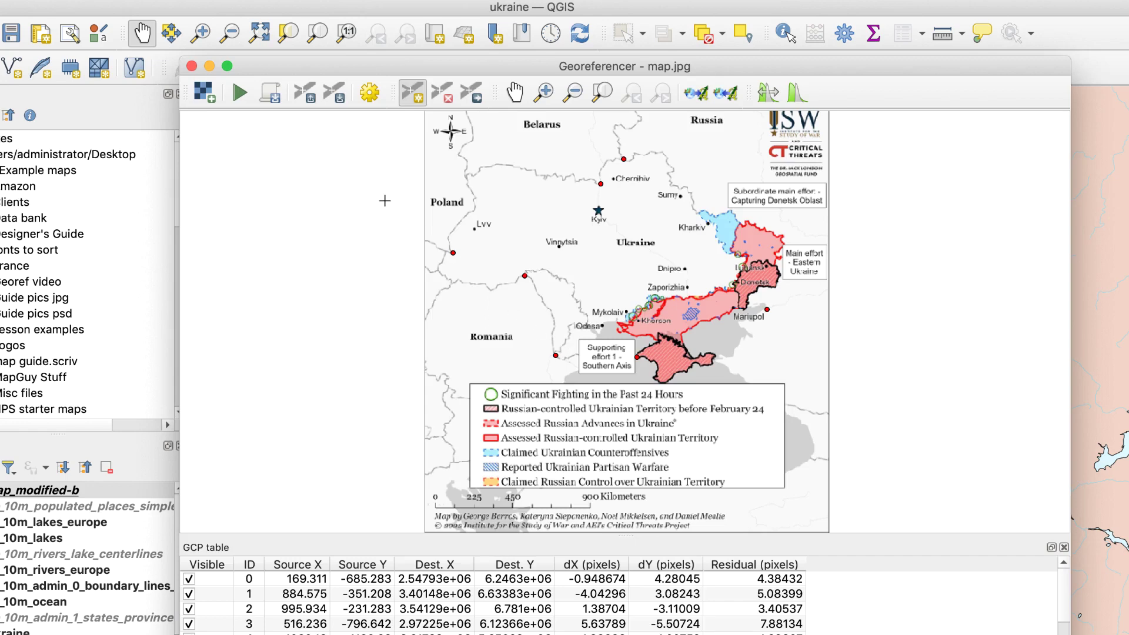
Run georeferencing to create the final layer and close the Georeferencer.
{"action": "left_click", "coordinate": [240, 96]}
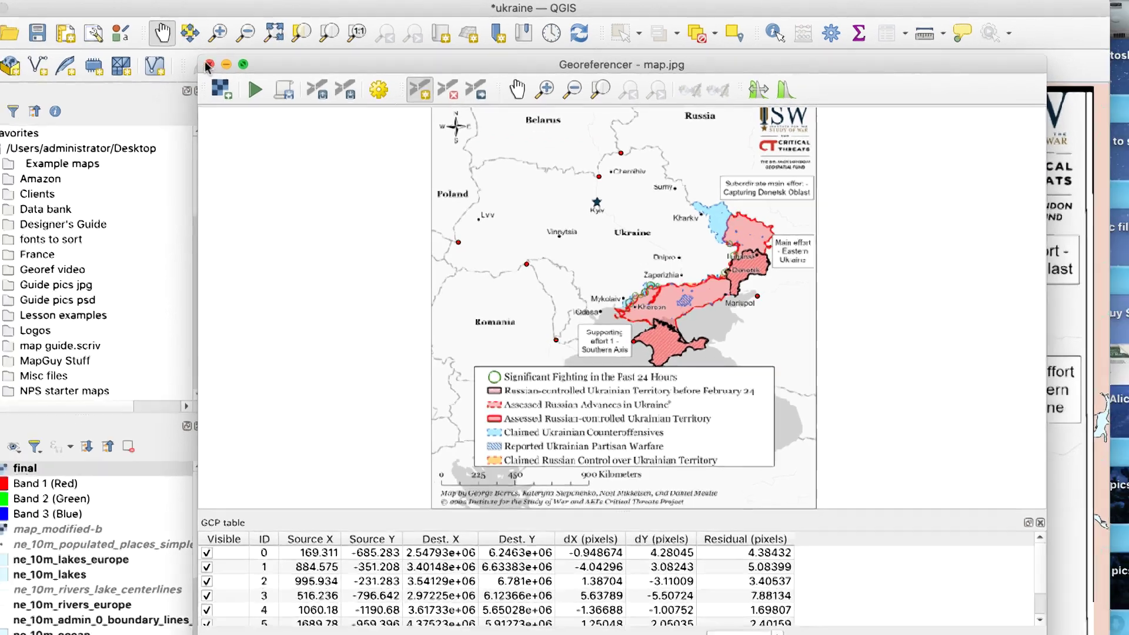
{"action": "left_click", "coordinate": [191, 66]}
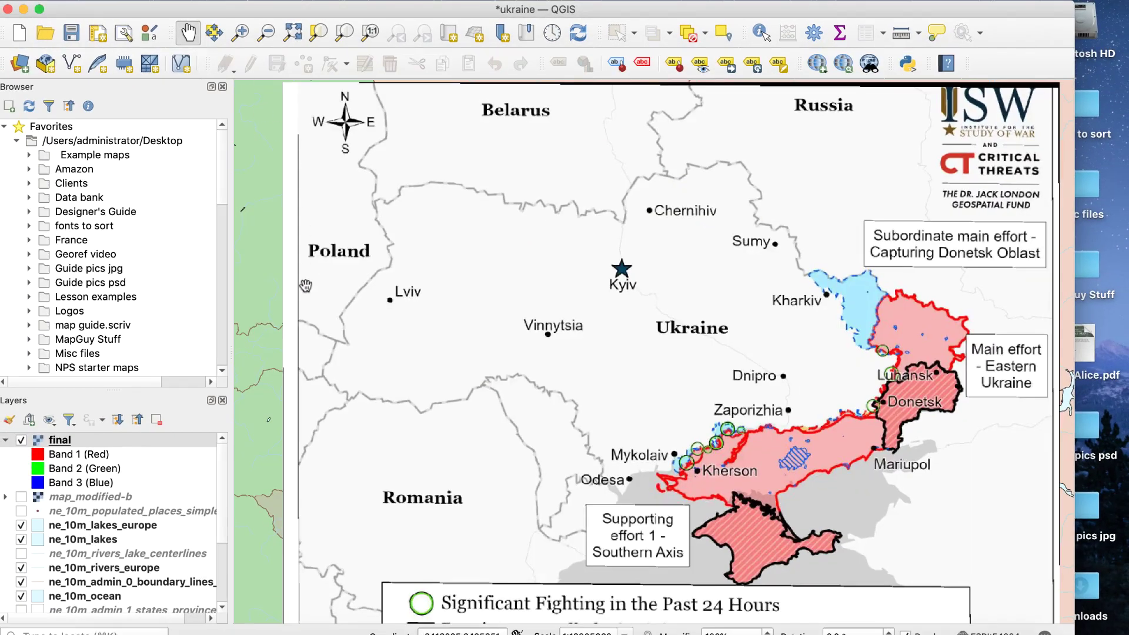
Lower the final layer's global opacity to 51.5%.
{"action": "double_click", "coordinate": [156, 439]}
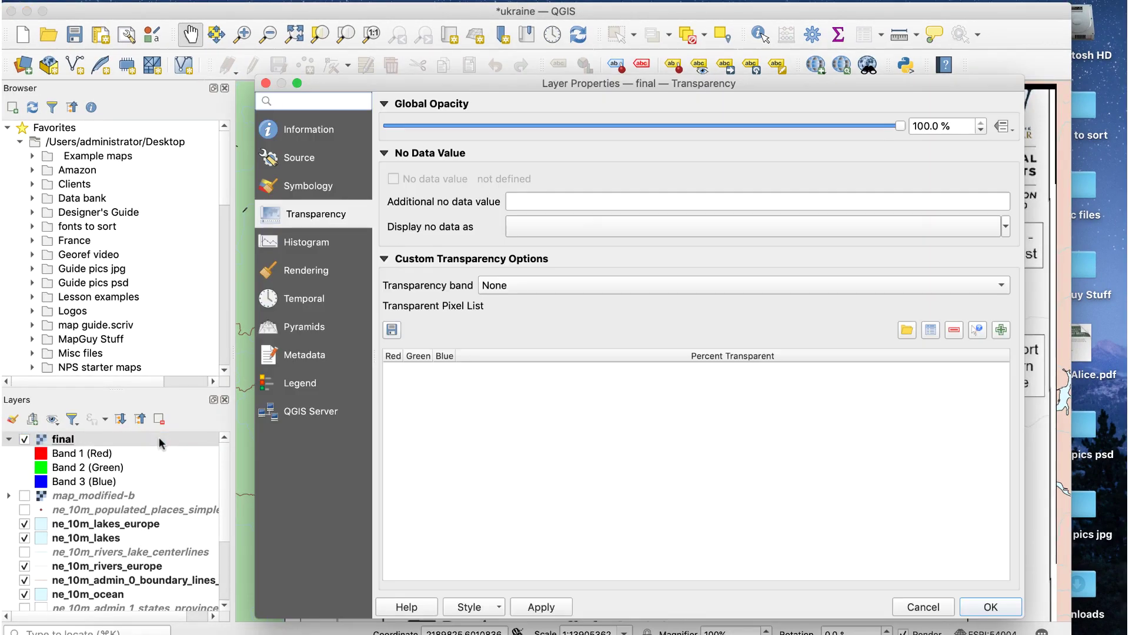
{"action": "left_click_drag", "start_coordinate": [895, 128], "coordinate": [651, 130]}
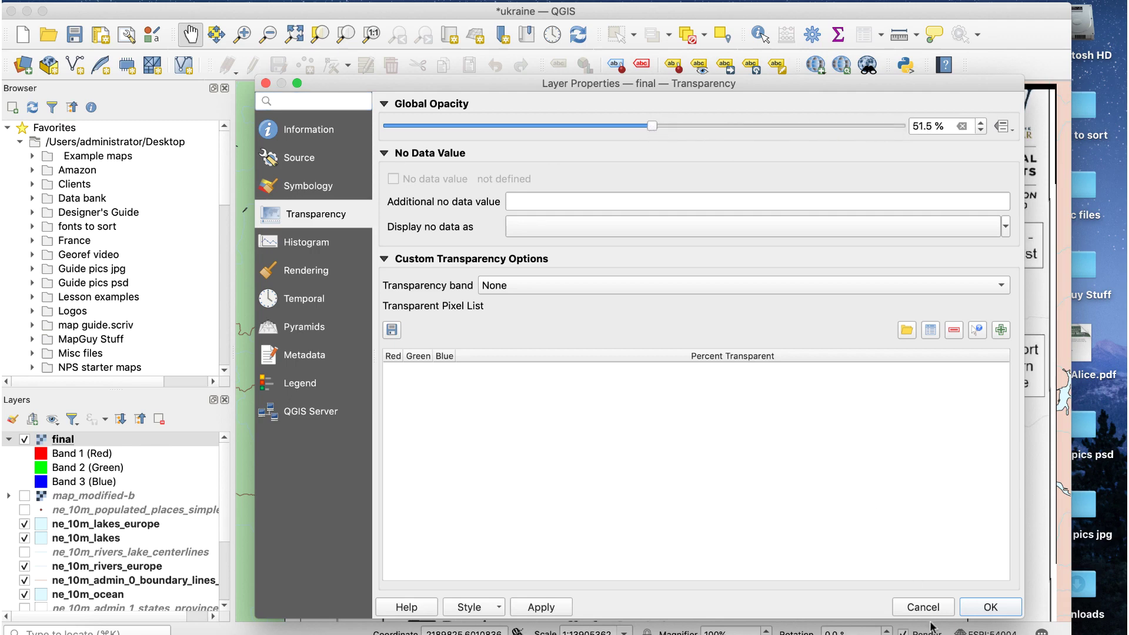
{"action": "left_click", "coordinate": [973, 607]}
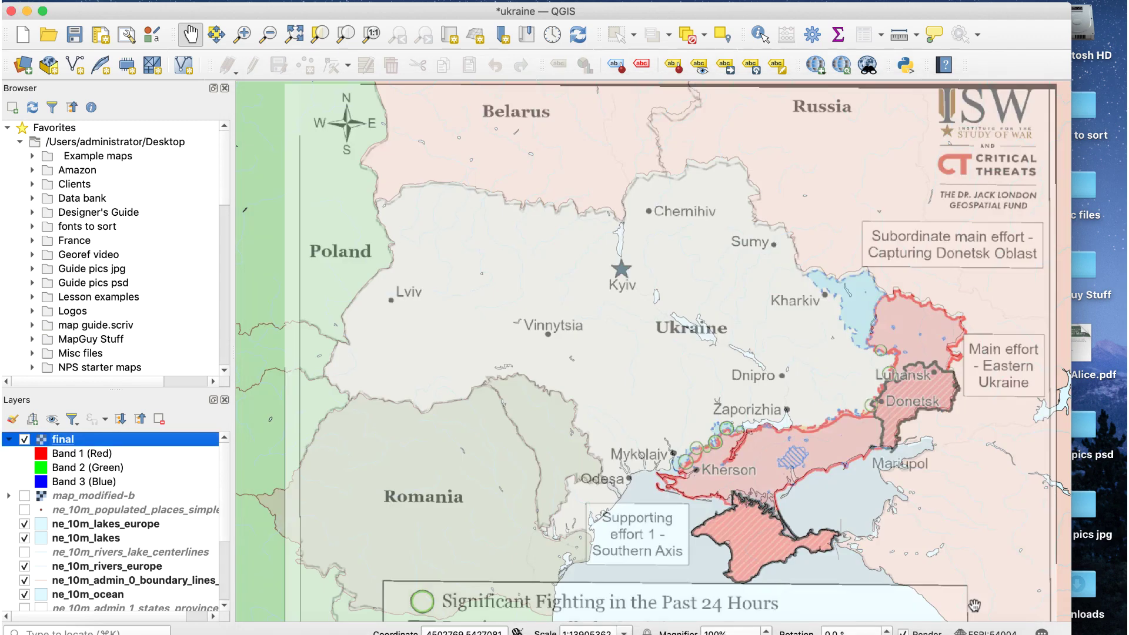